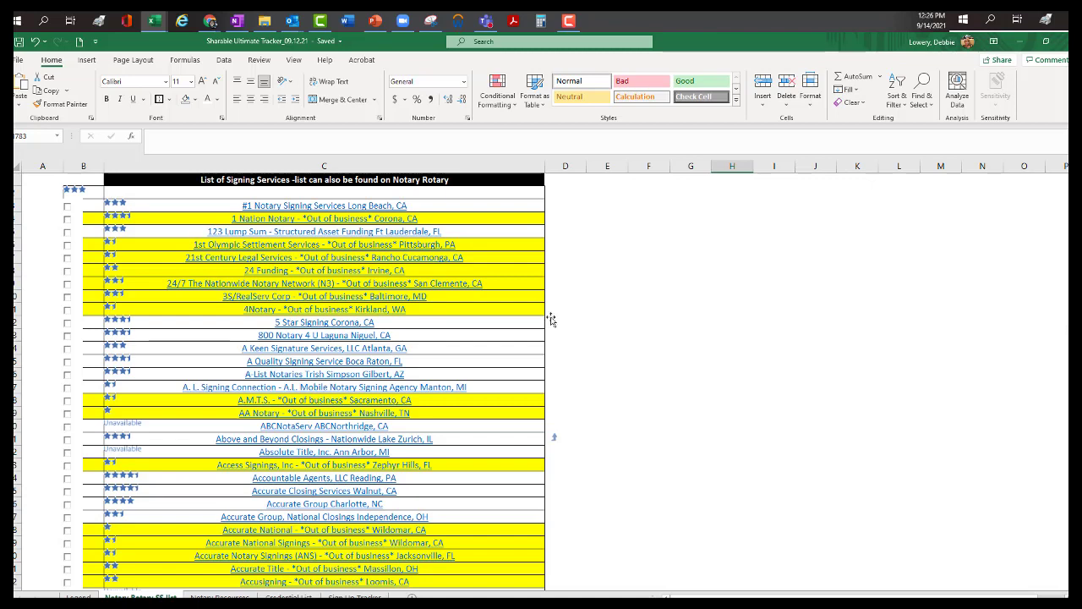
Step: View the Notary Resources sheet, and examine the Business Info section of the Credential List sheet down to the Mailing Address entry
{"action": "left_click", "coordinate": [218, 597]}
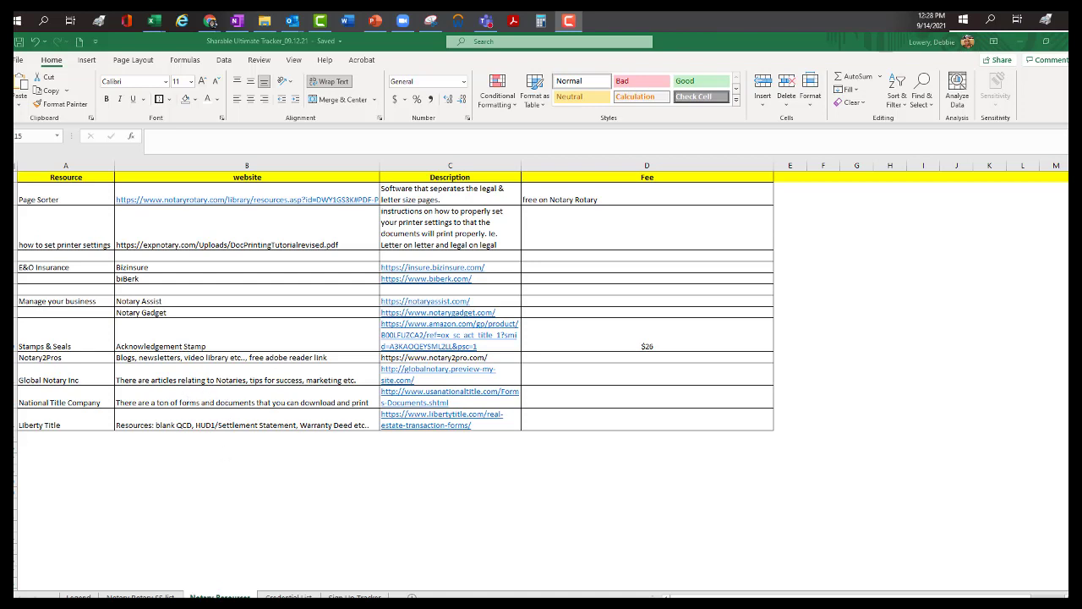
{"action": "left_click", "coordinate": [289, 596]}
{"action": "scroll", "coordinate": [719, 258], "scroll_direction": "up", "scroll_amount": 2}
{"action": "scroll", "coordinate": [845, 252], "scroll_direction": "up", "scroll_amount": 5}
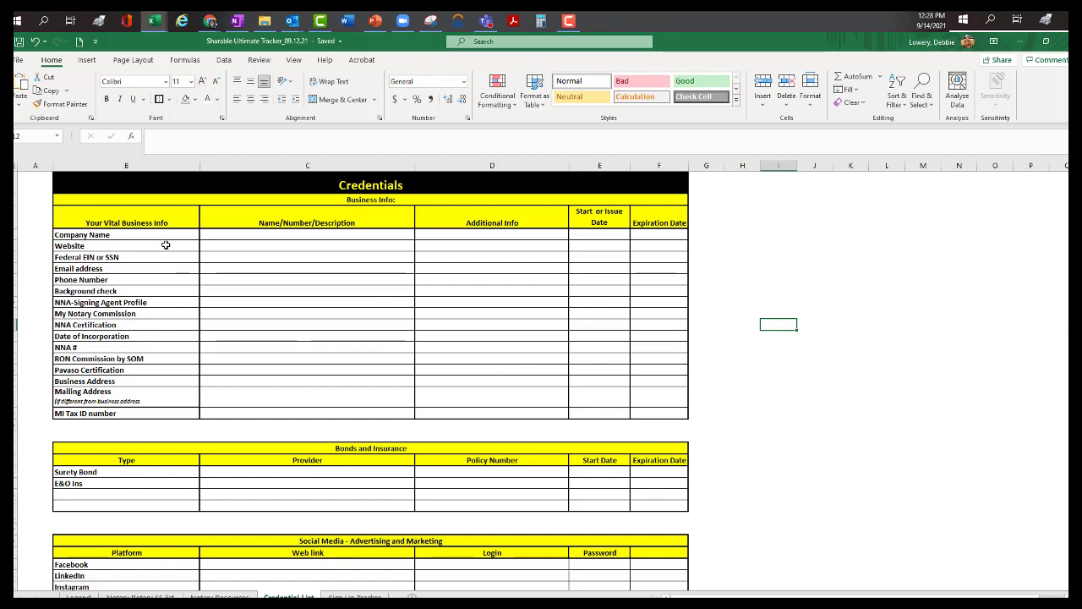
{"action": "left_click", "coordinate": [67, 396]}
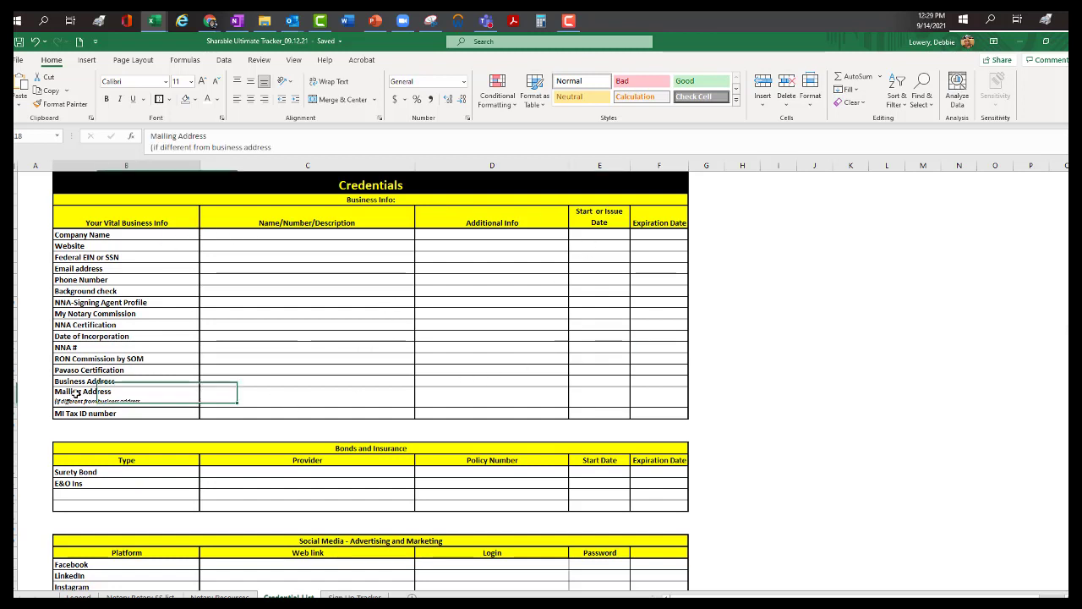
{"action": "left_click", "coordinate": [255, 396]}
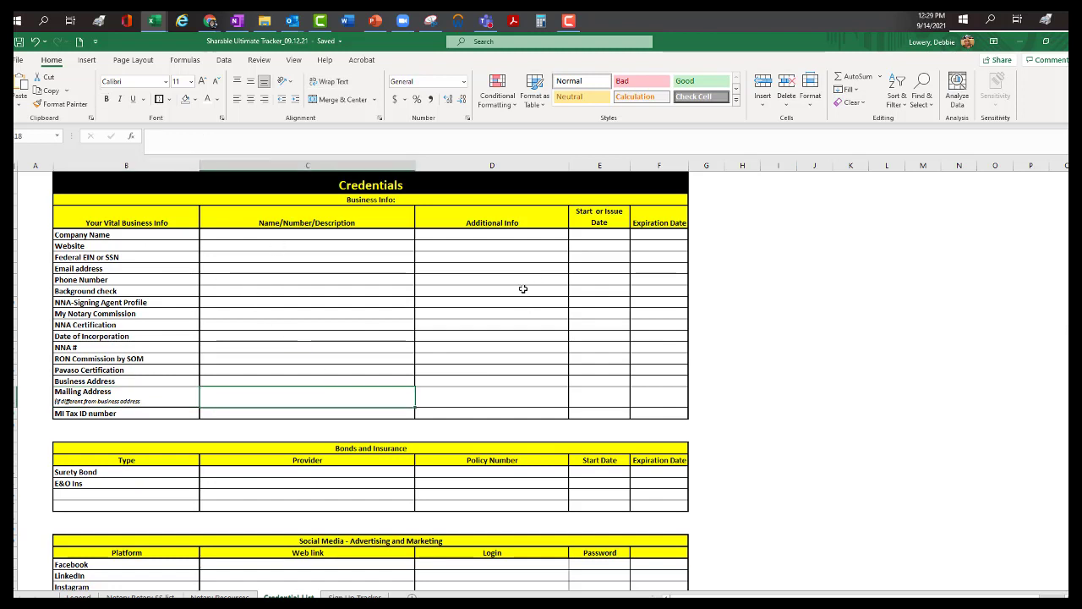
Step: Review the Bonds and Insurance, Social Media, and Banking Info sections of the Credential List sheet
{"action": "scroll", "coordinate": [529, 282], "scroll_direction": "down", "scroll_amount": 3}
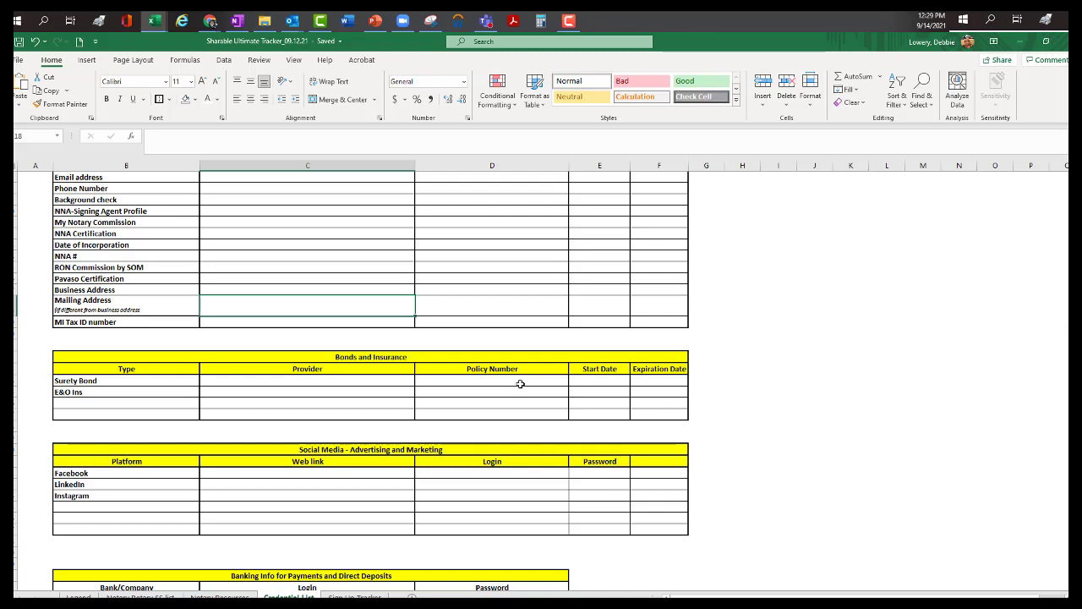
{"action": "scroll", "coordinate": [642, 360], "scroll_direction": "down", "scroll_amount": 1}
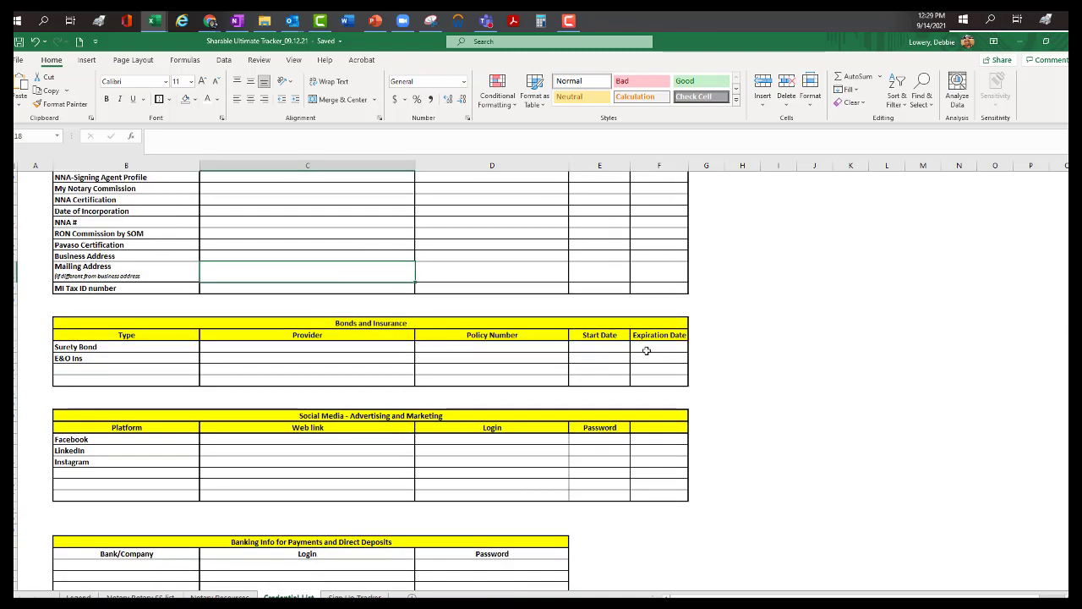
{"action": "scroll", "coordinate": [642, 350], "scroll_direction": "down", "scroll_amount": 2}
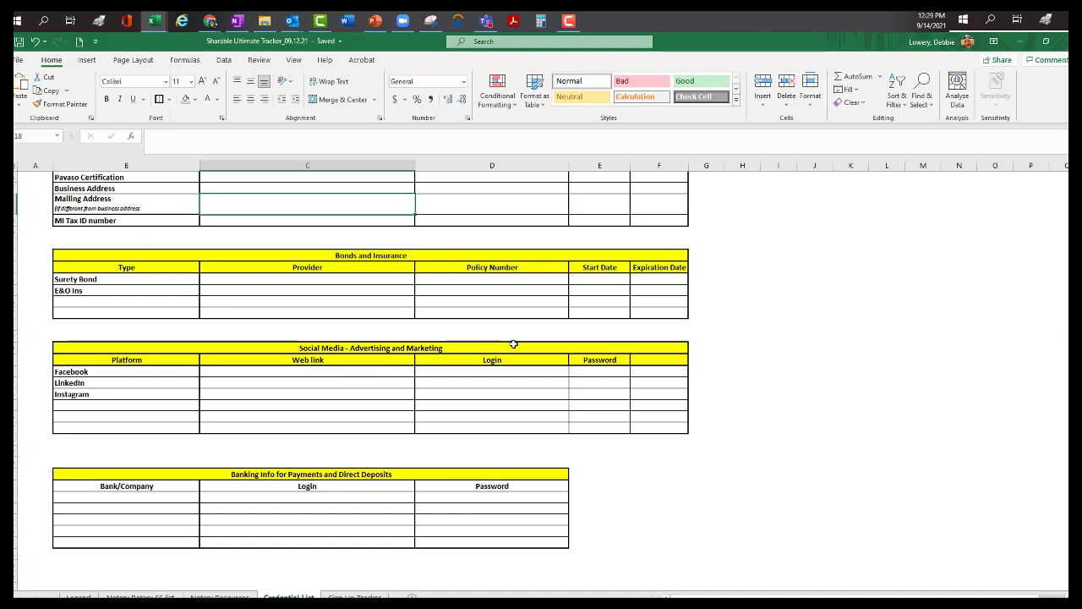
{"action": "scroll", "coordinate": [514, 335], "scroll_direction": "down", "scroll_amount": 1}
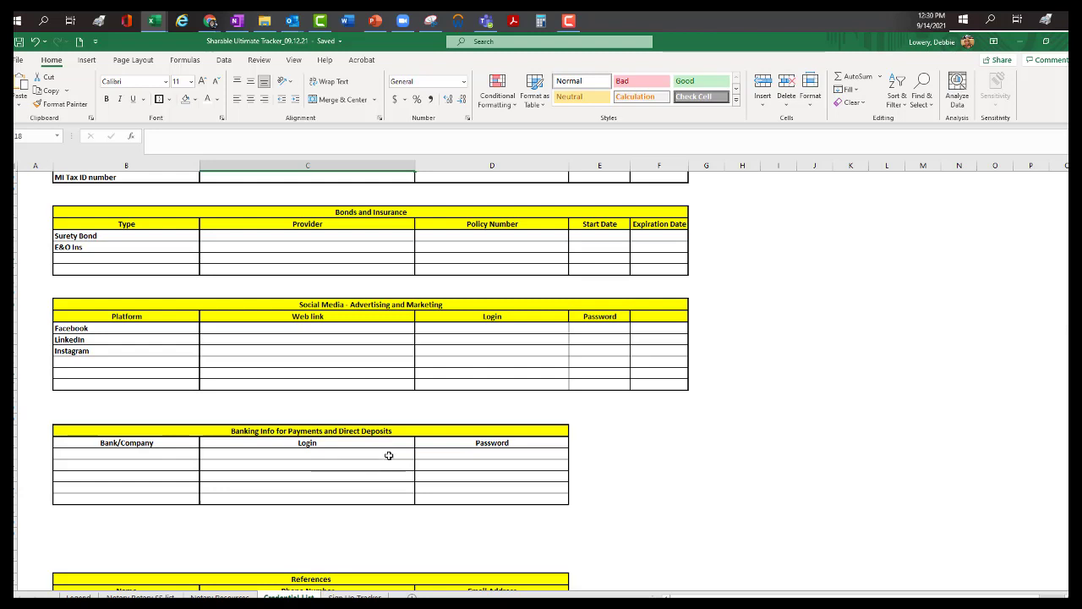
{"action": "scroll", "coordinate": [461, 462], "scroll_direction": "down", "scroll_amount": 1}
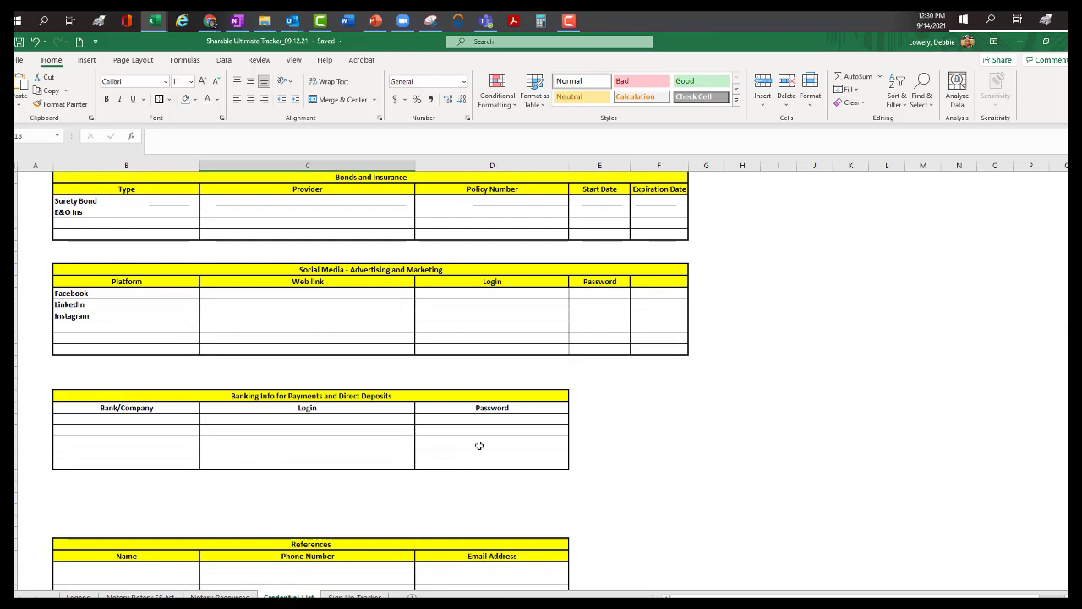
{"action": "scroll", "coordinate": [480, 443], "scroll_direction": "down", "scroll_amount": 1}
{"action": "scroll", "coordinate": [677, 355], "scroll_direction": "down", "scroll_amount": 2}
{"action": "scroll", "coordinate": [676, 355], "scroll_direction": "up", "scroll_amount": 2}
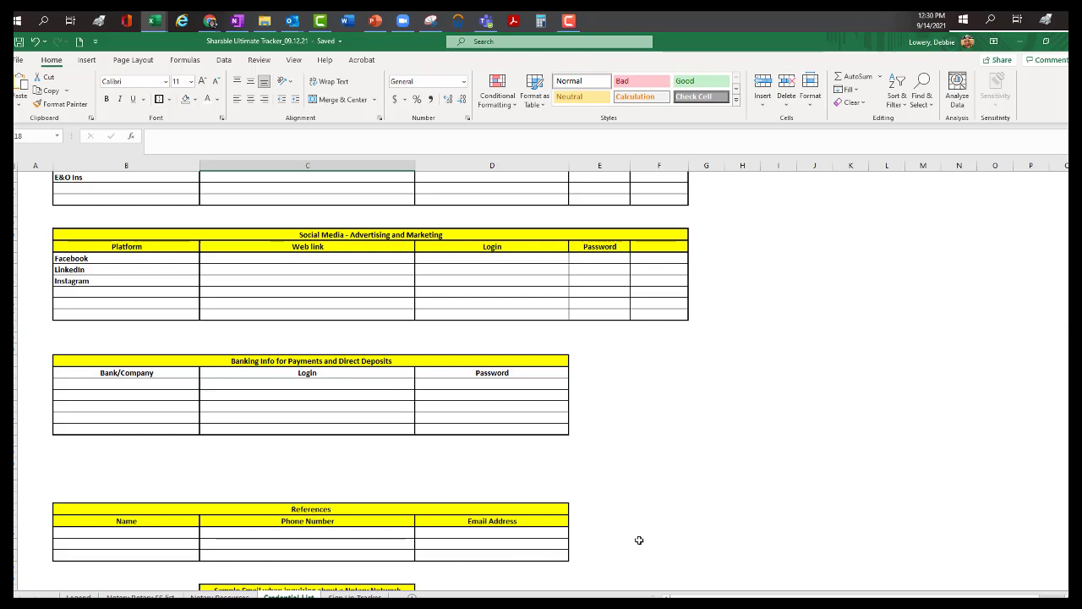
Step: Review the References section and the sample notary network inquiry email, and return to the start of the Credential List sheet
{"action": "left_click", "coordinate": [656, 499]}
{"action": "scroll", "coordinate": [761, 425], "scroll_direction": "down", "scroll_amount": 5}
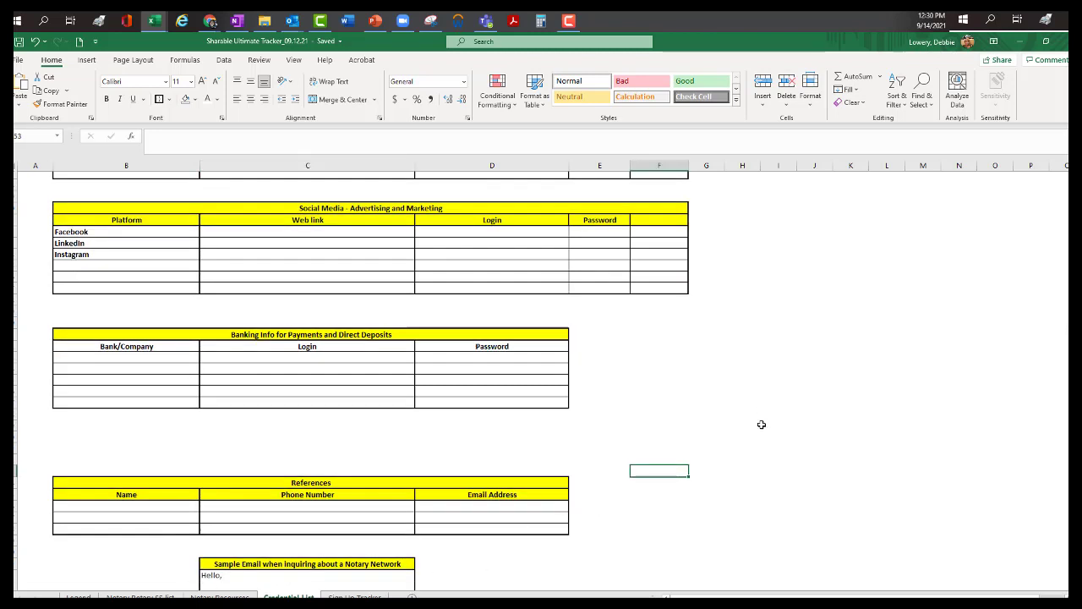
{"action": "scroll", "coordinate": [763, 419], "scroll_direction": "down", "scroll_amount": 1}
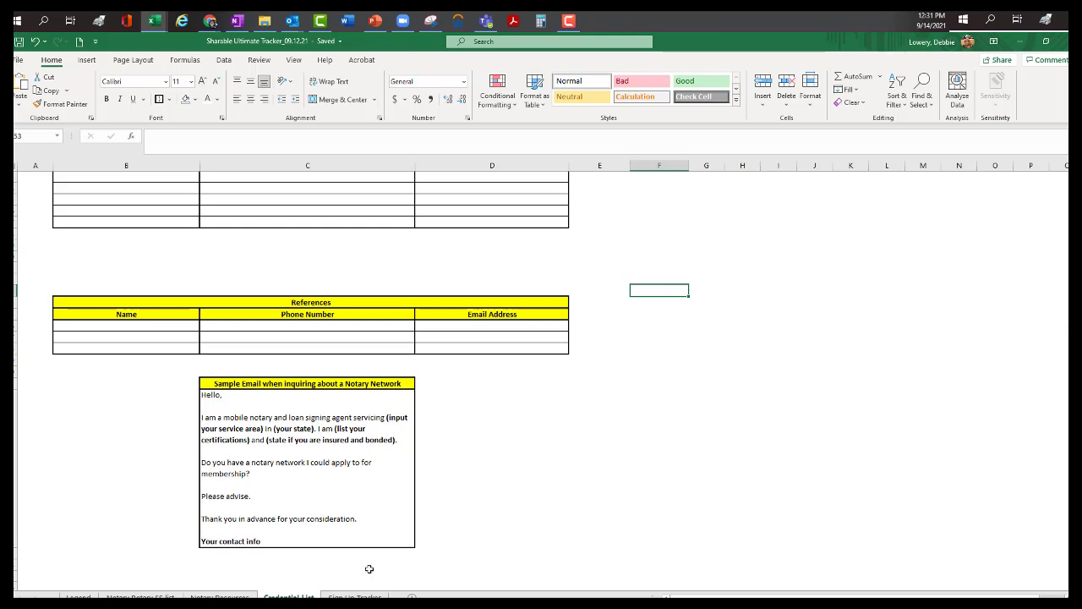
{"action": "left_click", "coordinate": [541, 433]}
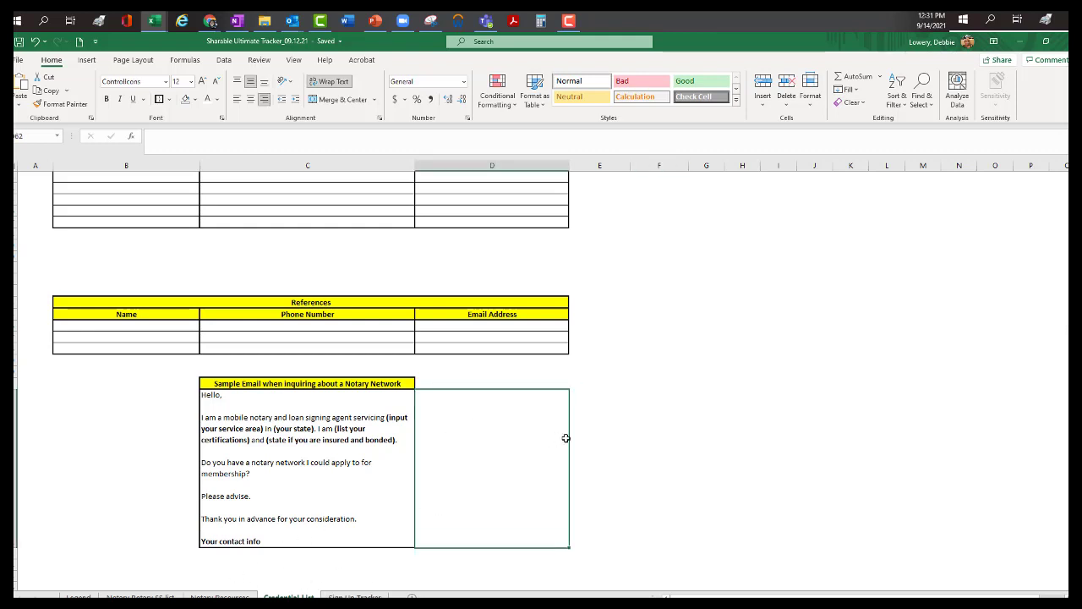
{"action": "scroll", "coordinate": [566, 438], "scroll_direction": "up", "scroll_amount": 6}
{"action": "scroll", "coordinate": [566, 438], "scroll_direction": "up", "scroll_amount": 9}
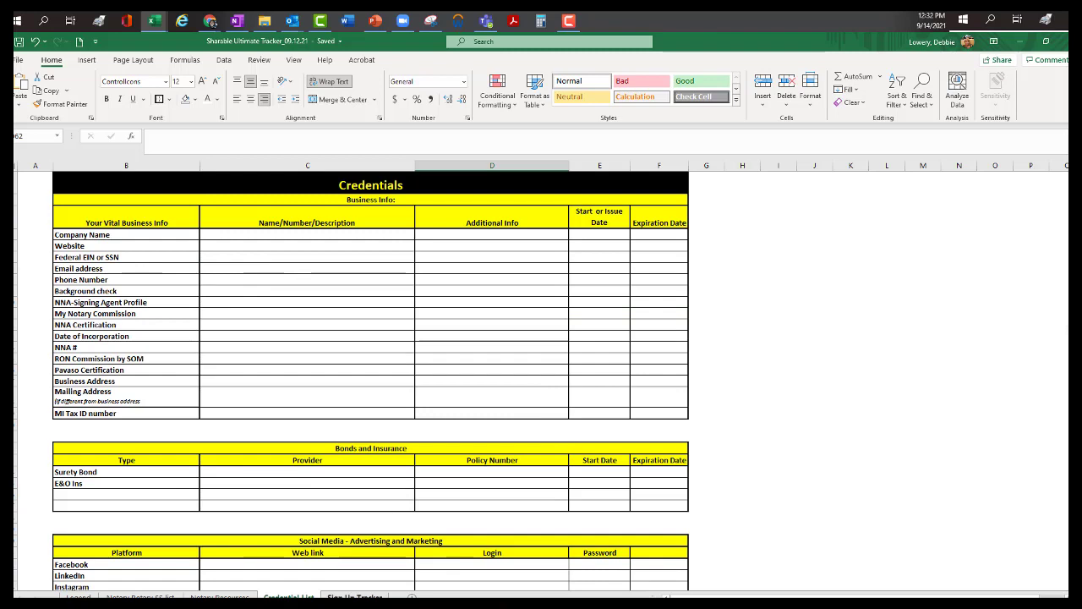
Step: Open the Sign Up Tracker sheet and look through its company list down to the last numbered entry
{"action": "left_click", "coordinate": [354, 597]}
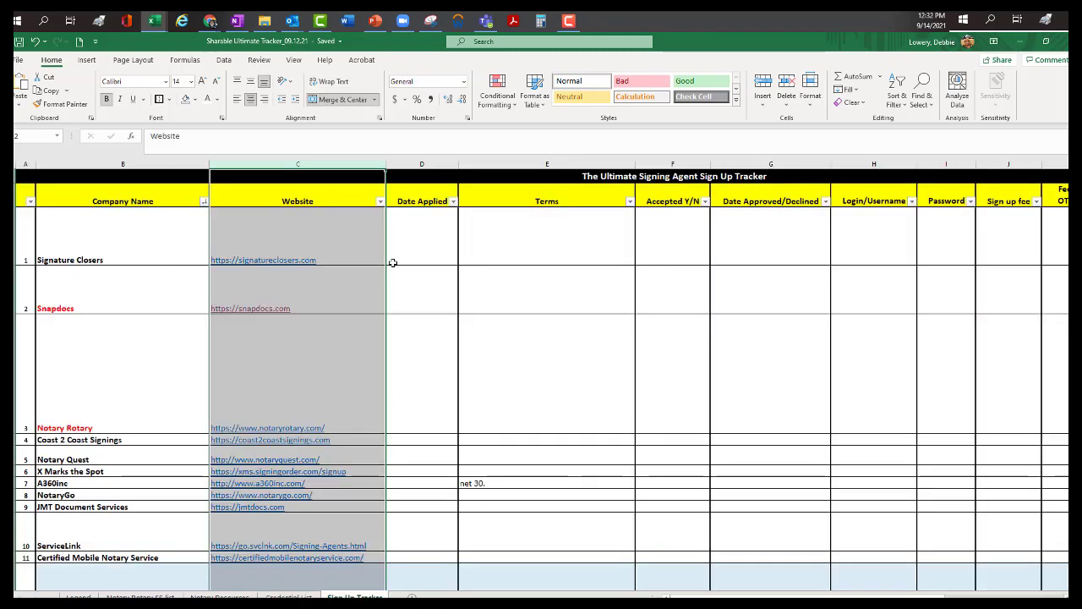
{"action": "left_click", "coordinate": [103, 200]}
{"action": "left_click", "coordinate": [88, 223]}
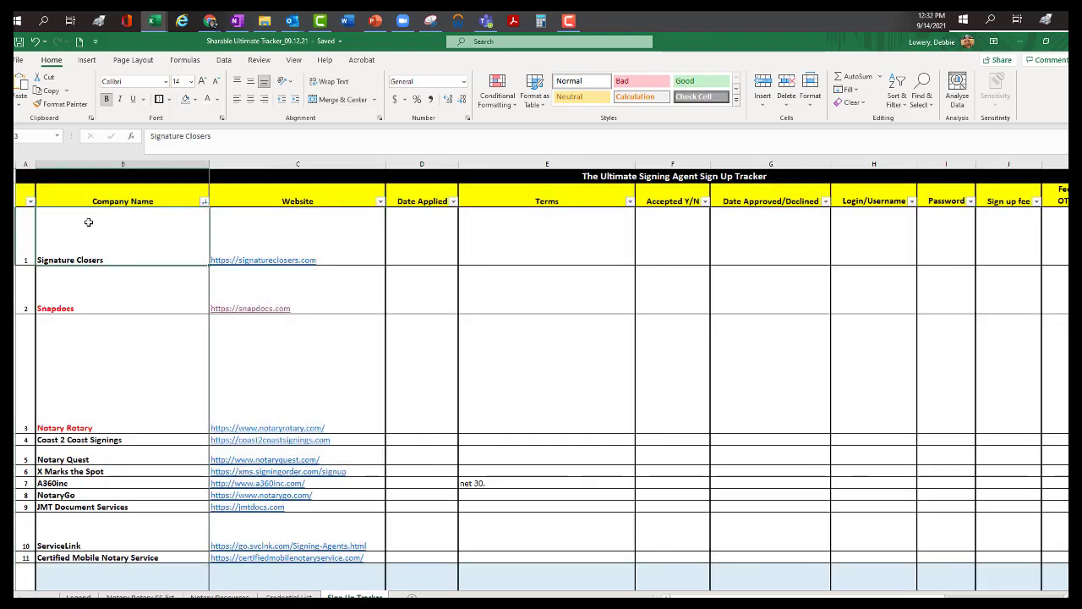
{"action": "scroll", "coordinate": [148, 255], "scroll_direction": "down", "scroll_amount": 2}
{"action": "scroll", "coordinate": [148, 256], "scroll_direction": "down", "scroll_amount": 12}
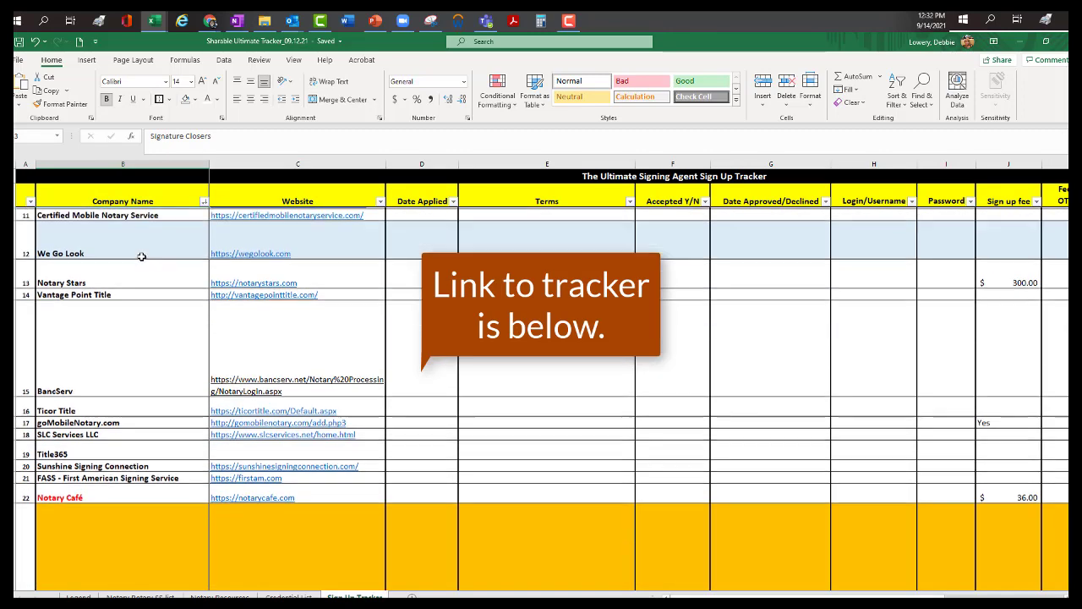
{"action": "scroll", "coordinate": [125, 266], "scroll_direction": "down", "scroll_amount": 10}
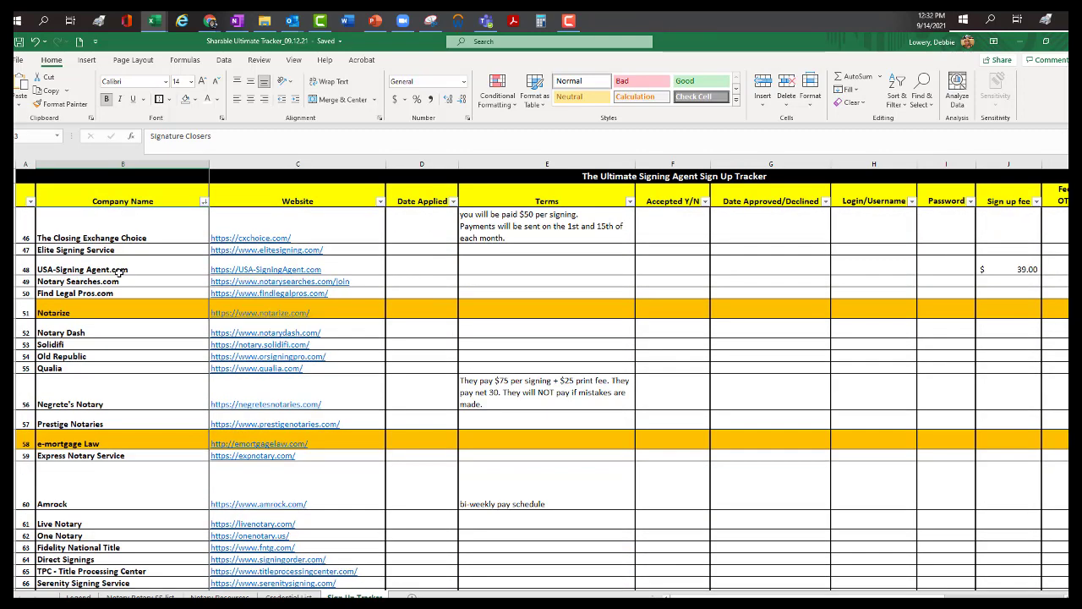
{"action": "scroll", "coordinate": [116, 274], "scroll_direction": "down", "scroll_amount": 15}
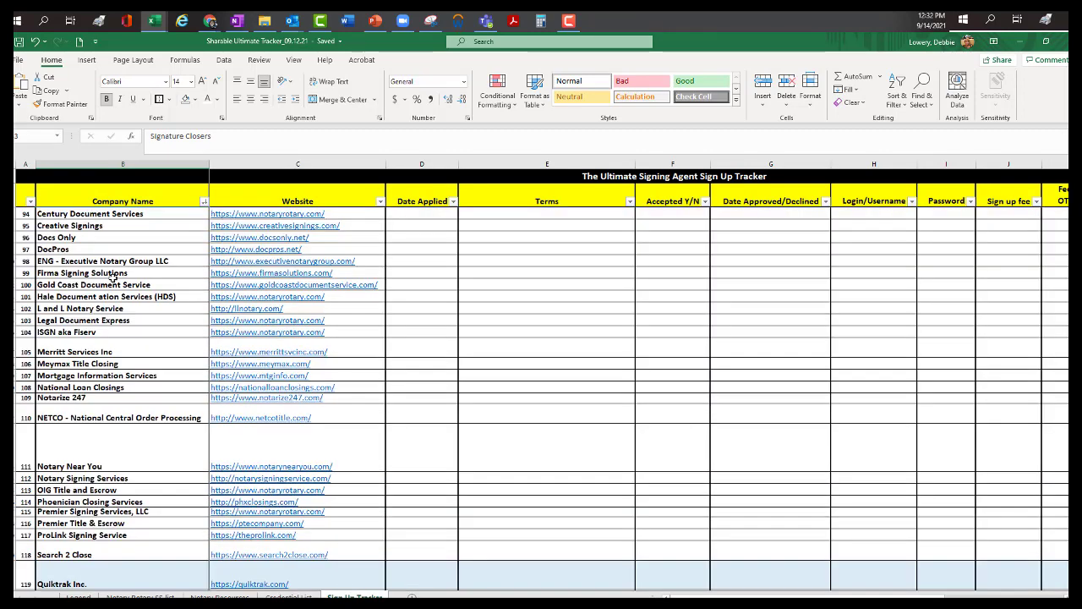
{"action": "scroll", "coordinate": [105, 285], "scroll_direction": "down", "scroll_amount": 14}
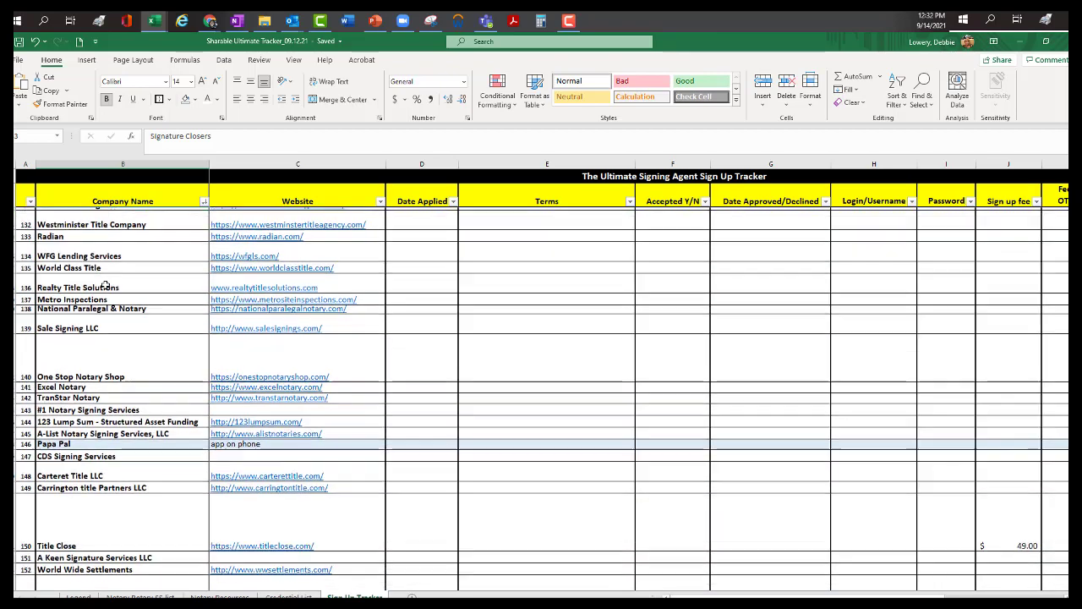
{"action": "scroll", "coordinate": [105, 285], "scroll_direction": "down", "scroll_amount": 10}
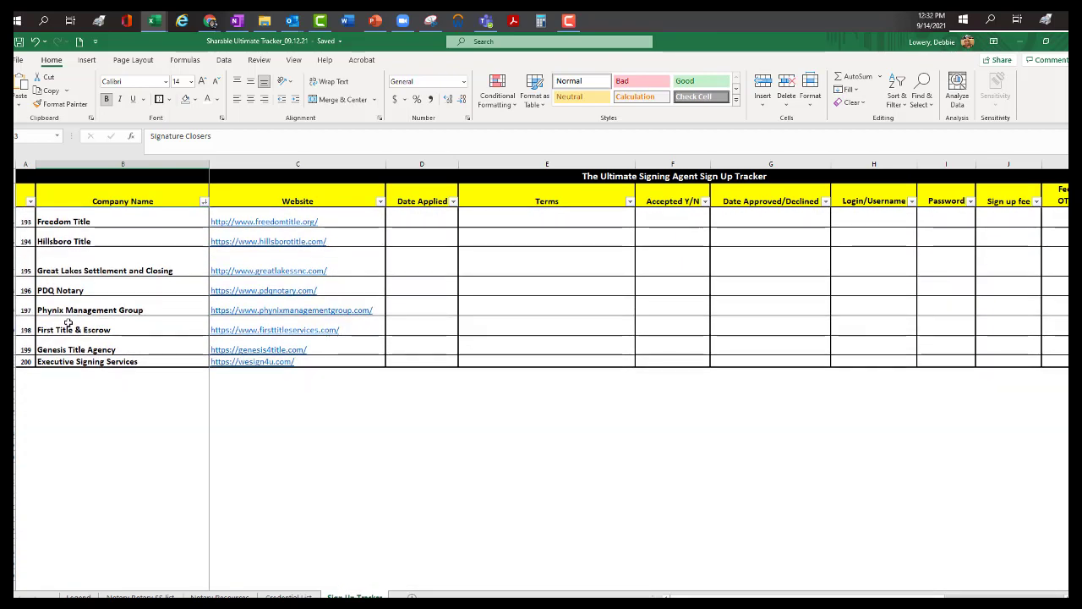
{"action": "left_click", "coordinate": [24, 361]}
Step: Return to the first company, select its Date Applied cell, and inspect the Terms column's filter values in an enlarged list, keeping all selected
{"action": "scroll", "coordinate": [248, 297], "scroll_direction": "up", "scroll_amount": 20}
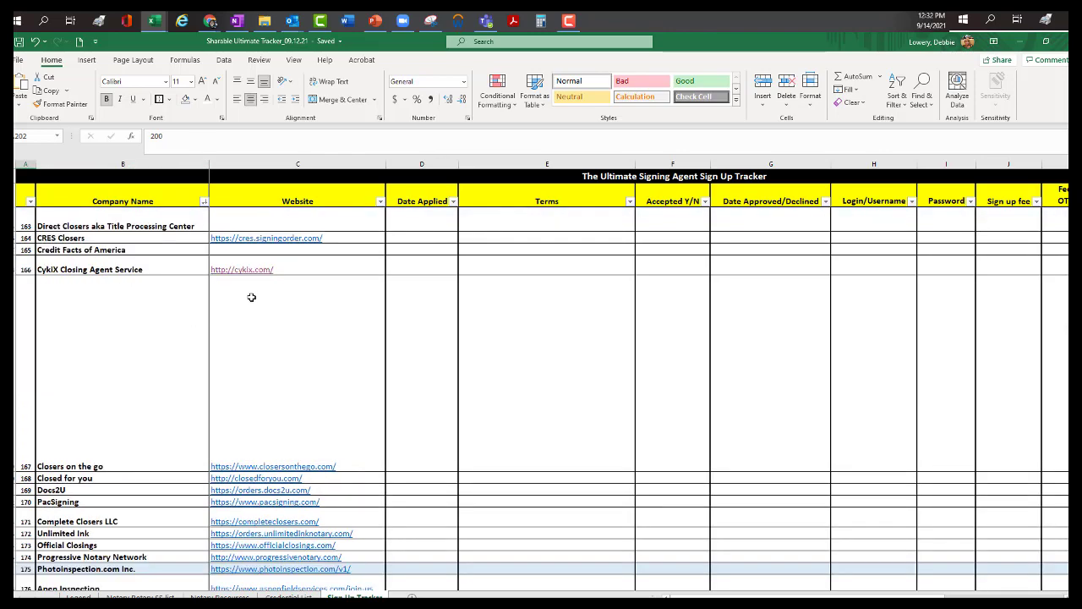
{"action": "scroll", "coordinate": [264, 284], "scroll_direction": "up", "scroll_amount": 20}
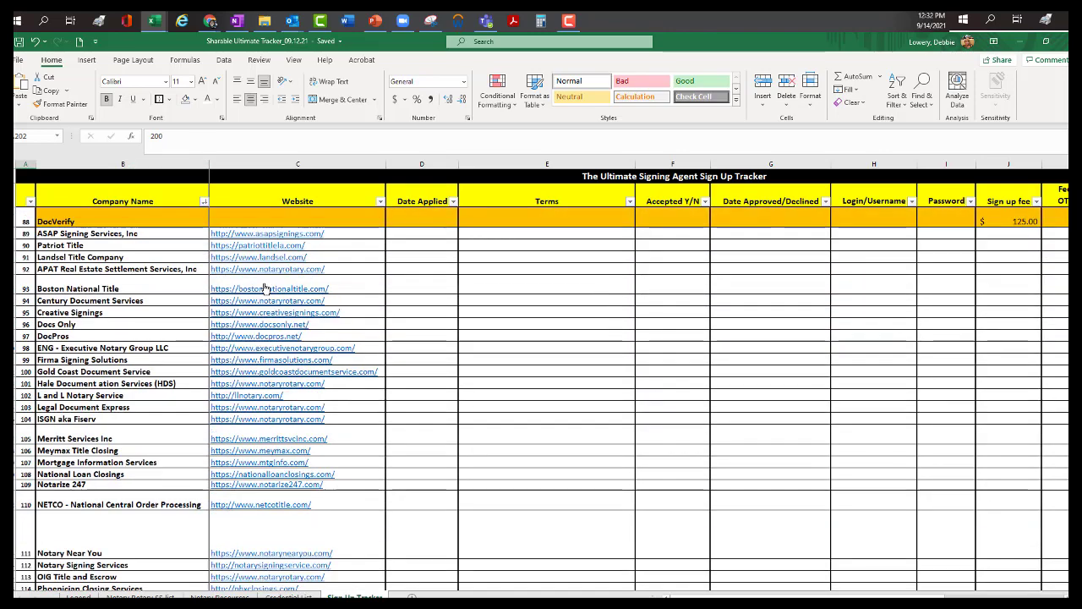
{"action": "scroll", "coordinate": [264, 284], "scroll_direction": "up", "scroll_amount": 10}
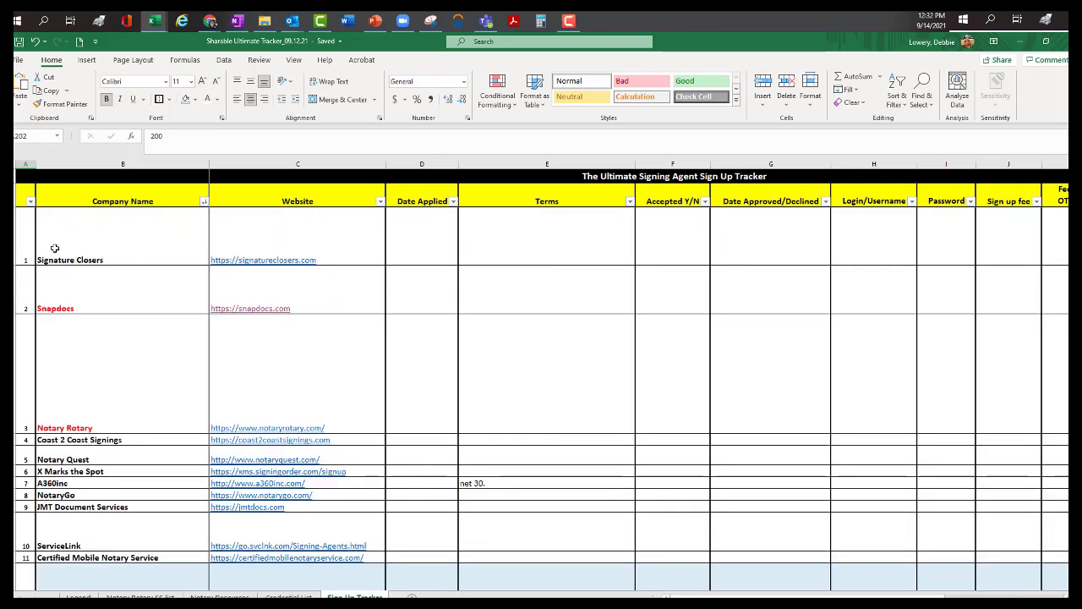
{"action": "left_click", "coordinate": [426, 238]}
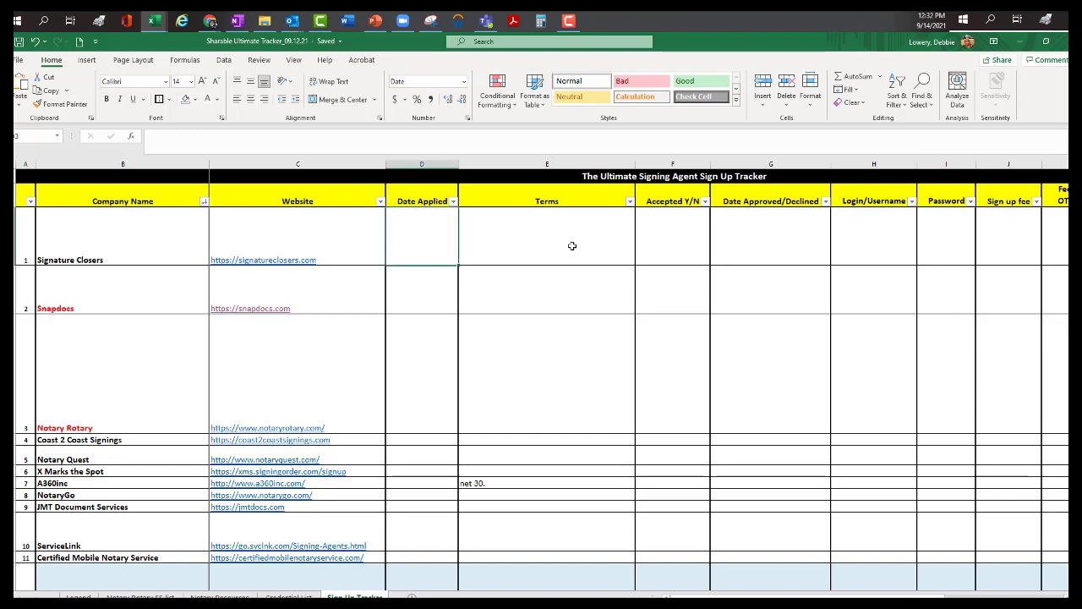
{"action": "left_click", "coordinate": [630, 203]}
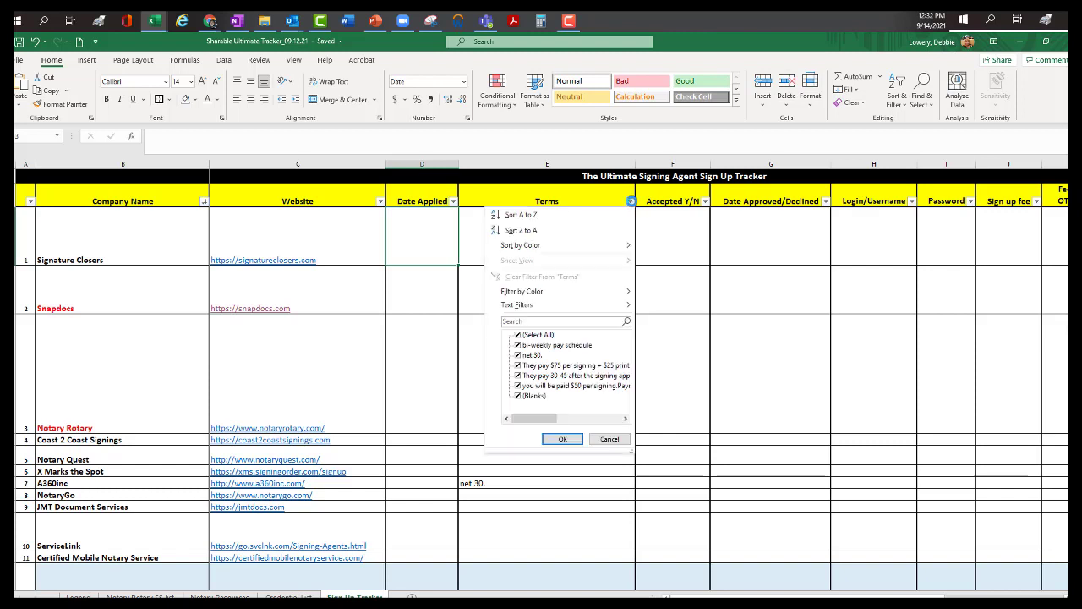
{"action": "left_click_drag", "start_coordinate": [629, 454], "coordinate": [854, 526]}
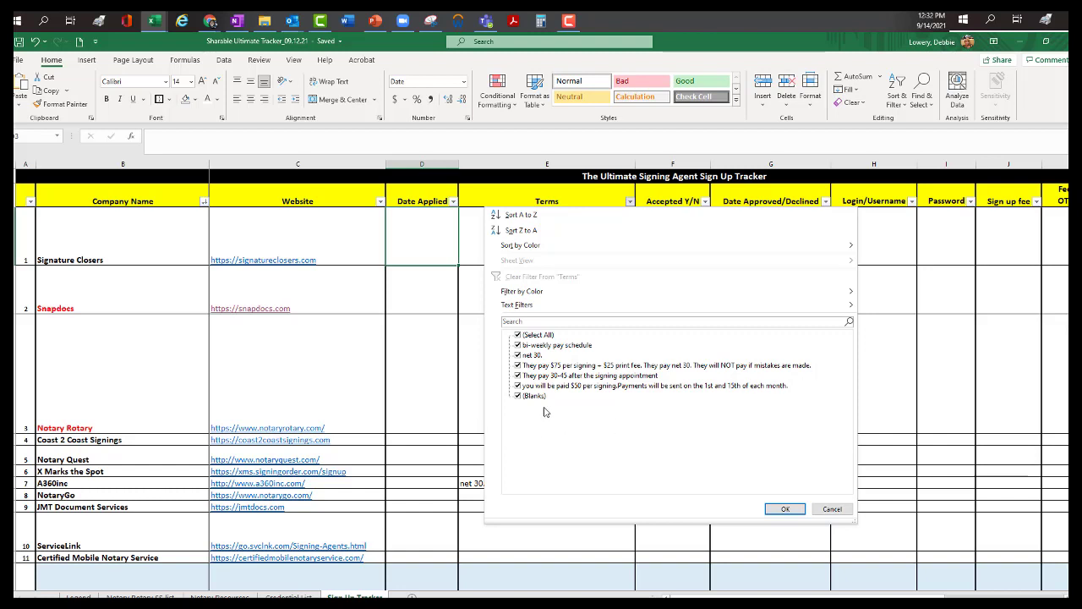
{"action": "left_click", "coordinate": [784, 508]}
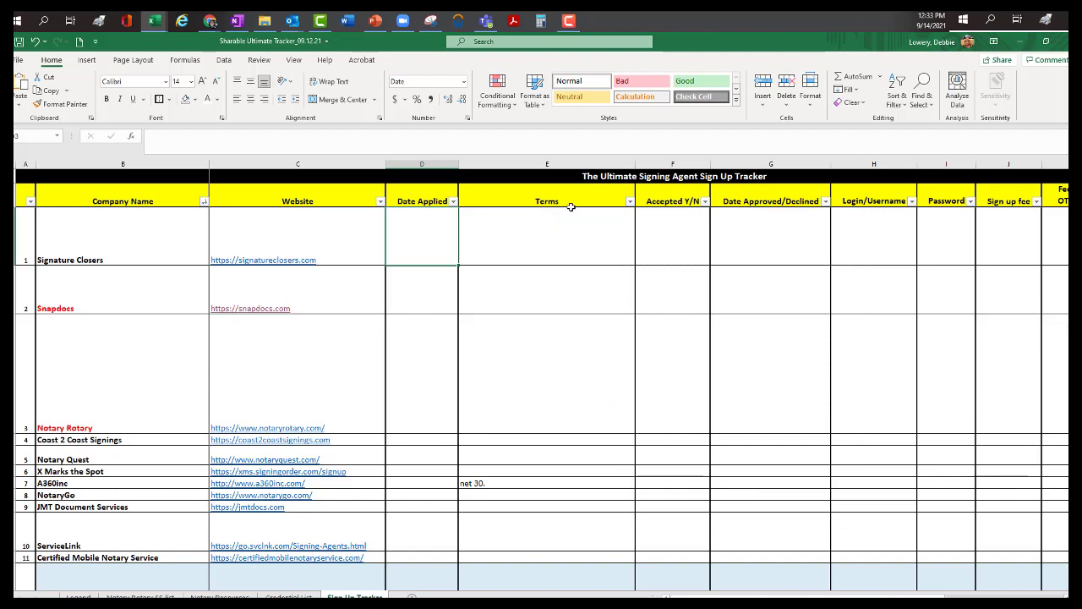
Step: Go through the Accepted Y/N, Login/Username and Password cells in the Signature Closers row
{"action": "left_click", "coordinate": [680, 226]}
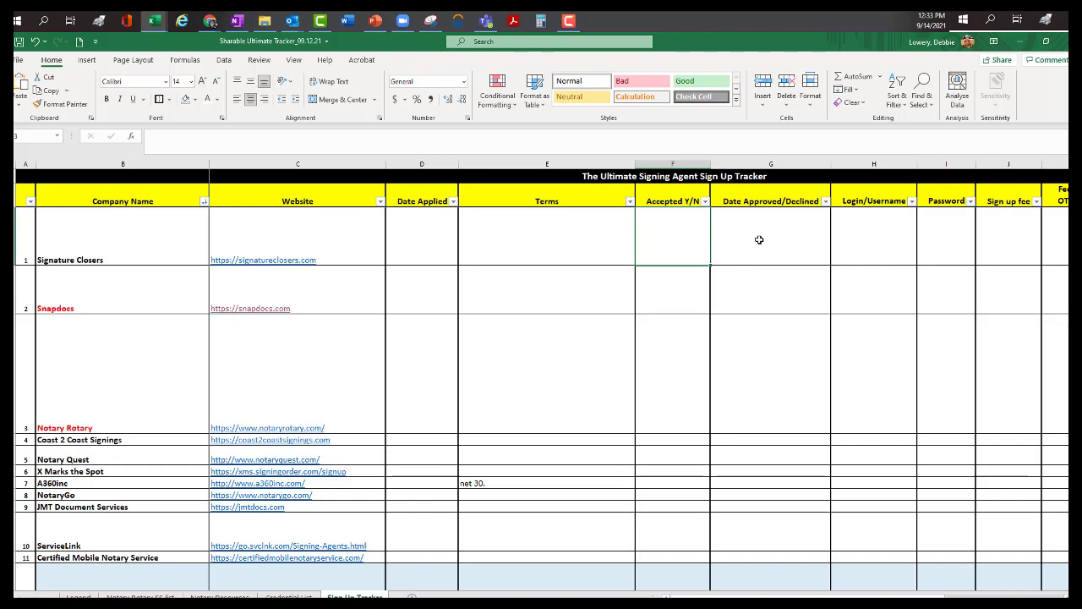
{"action": "left_click", "coordinate": [882, 236]}
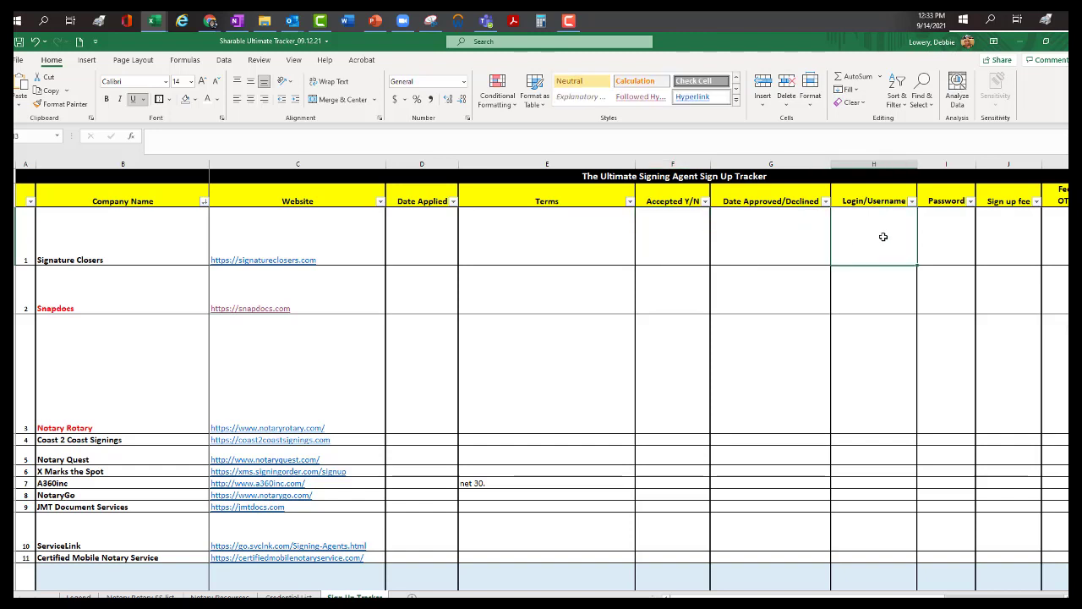
{"action": "left_click", "coordinate": [957, 248]}
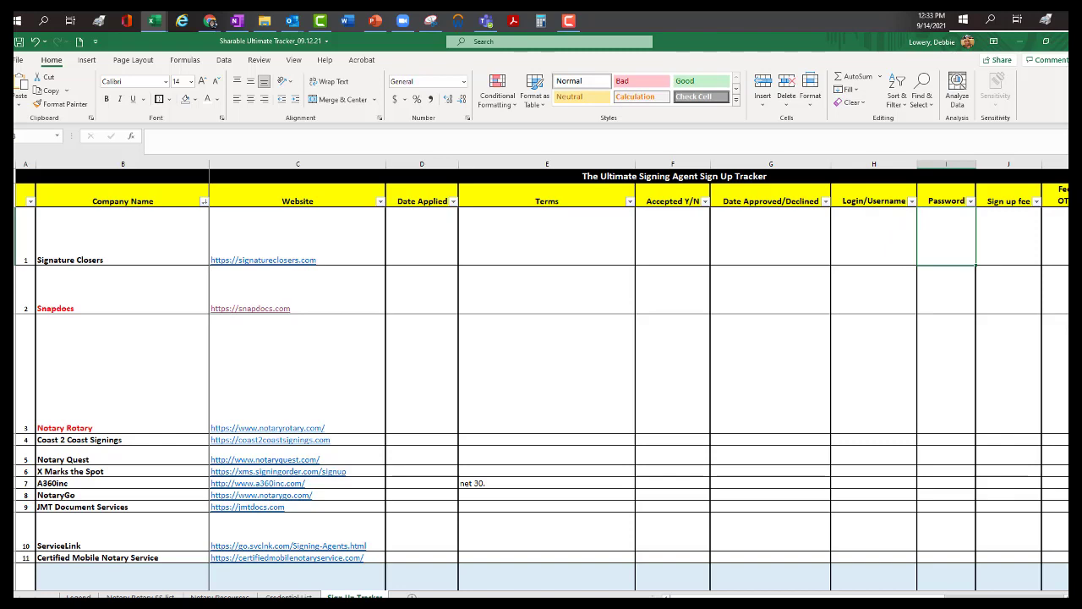
Step: Inspect all the filter values of the Sign up fee column and close the list without applying a filter
{"action": "scroll", "coordinate": [925, 595], "scroll_direction": "right", "scroll_amount": 2}
{"action": "scroll", "coordinate": [925, 592], "scroll_direction": "right", "scroll_amount": 2}
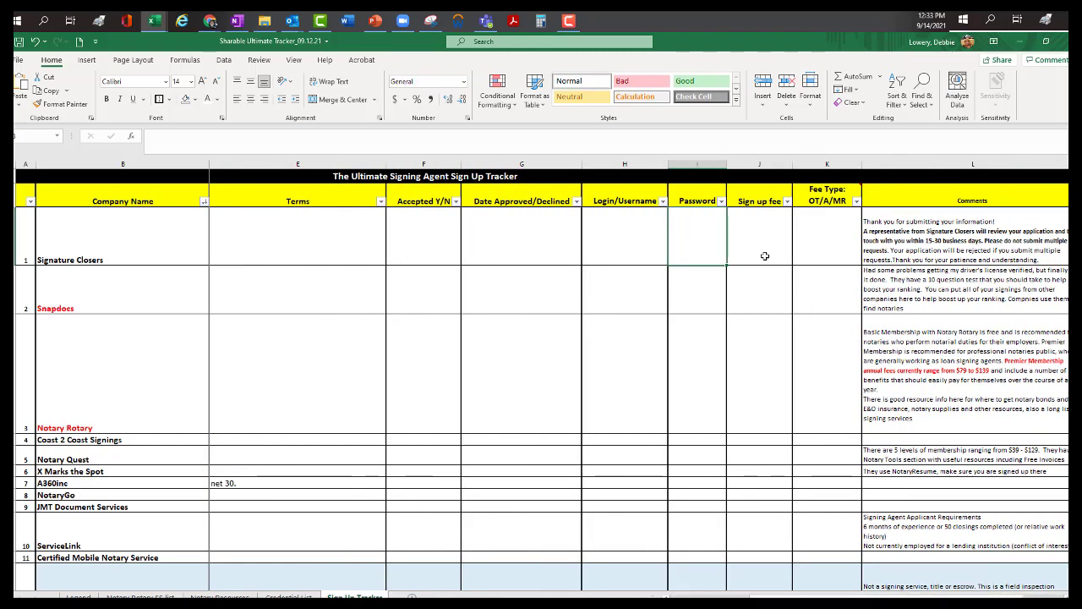
{"action": "left_click", "coordinate": [788, 201]}
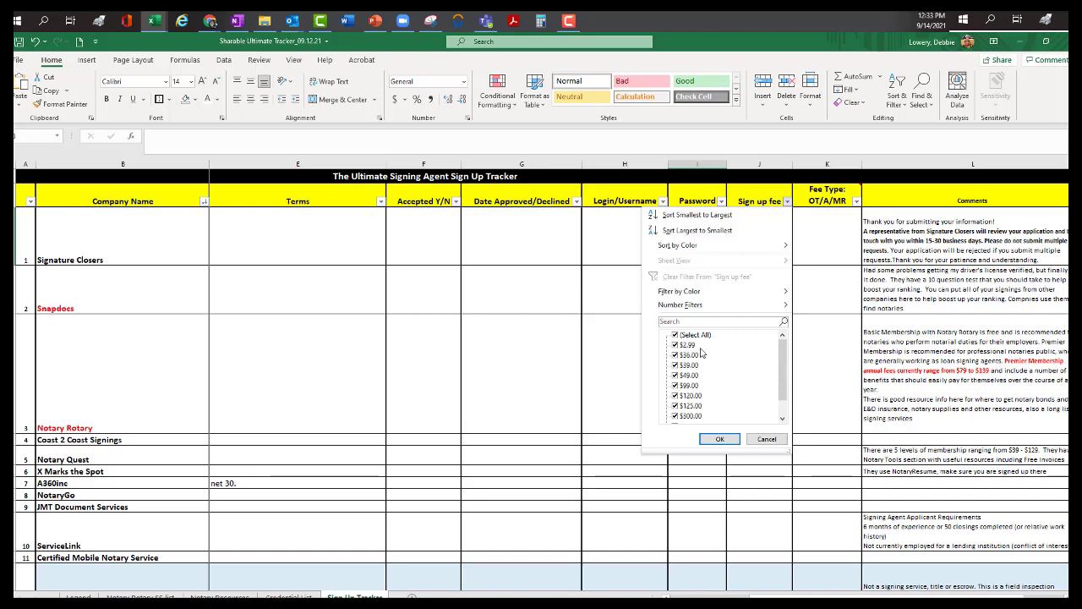
{"action": "scroll", "coordinate": [776, 403], "scroll_direction": "down", "scroll_amount": 1}
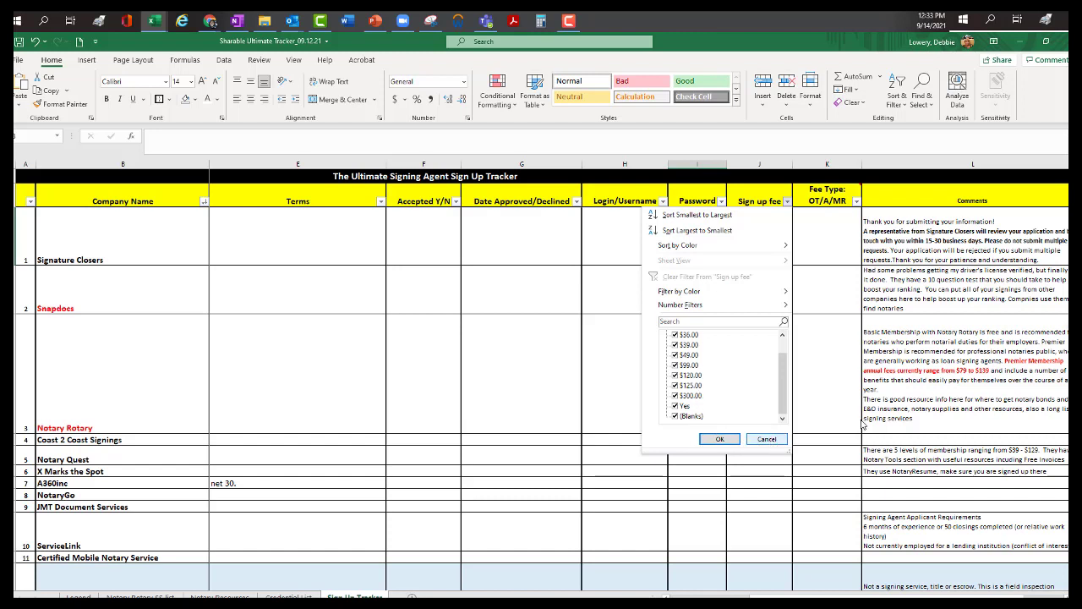
{"action": "left_click", "coordinate": [773, 440]}
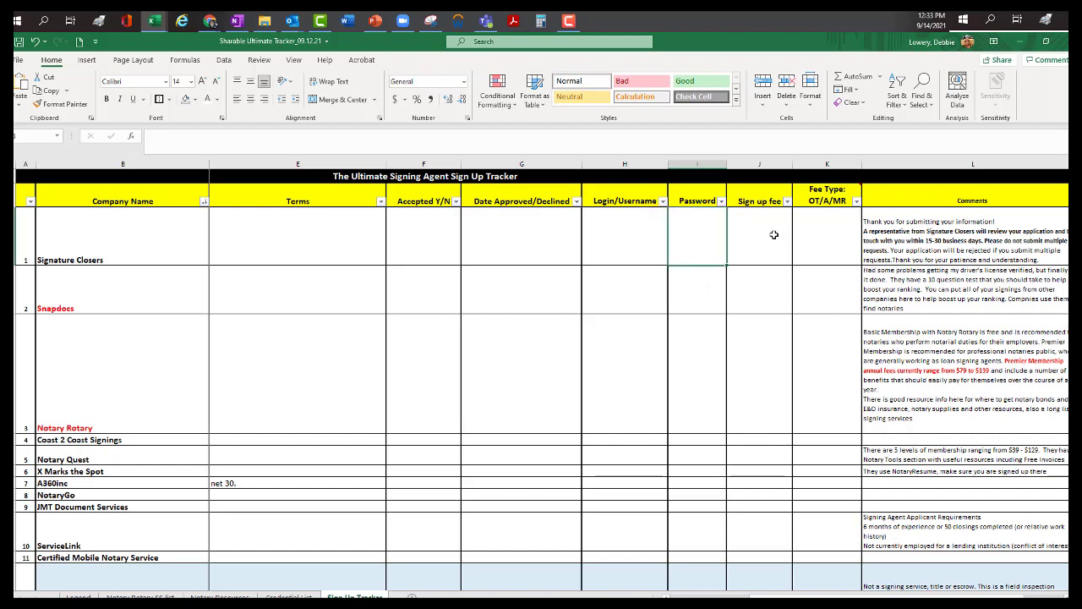
Step: Bring the Fee Type and Comments columns into view and read the comments of the first companies, from Signature Closers onward
{"action": "mouse_move", "coordinate": [819, 194]}
{"action": "left_click_drag", "start_coordinate": [898, 597], "coordinate": [912, 597]}
{"action": "scroll", "coordinate": [541, 380], "scroll_direction": "right", "scroll_amount": 4}
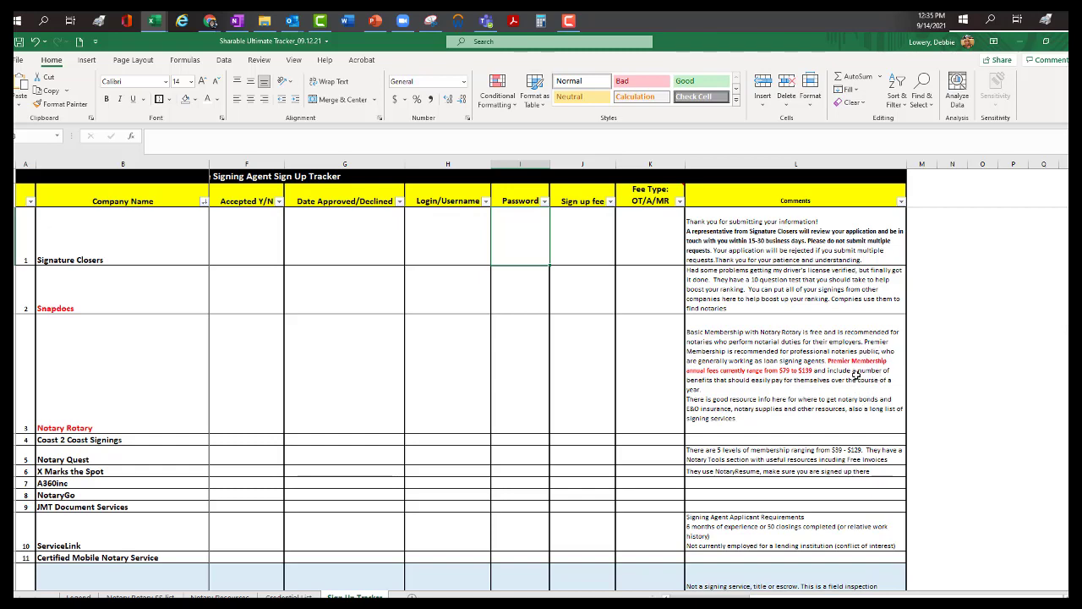
{"action": "scroll", "coordinate": [855, 368], "scroll_direction": "down", "scroll_amount": 1}
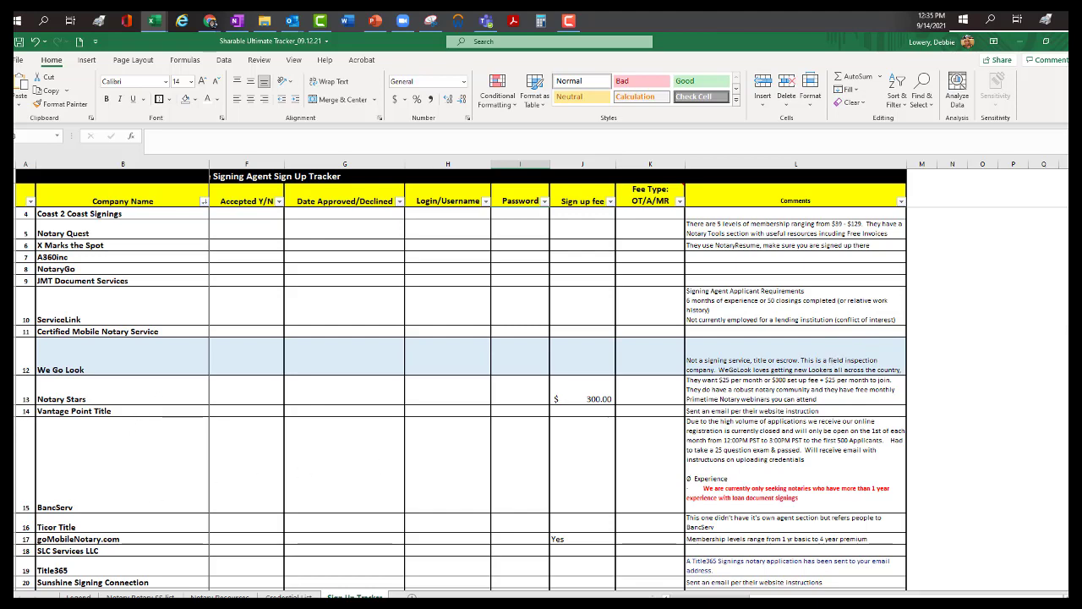
Step: Return to the Website and Terms columns and look through the company rows from Coast 2 Coast Signings down to Notarize
{"action": "scroll", "coordinate": [550, 381], "scroll_direction": "left", "scroll_amount": 3}
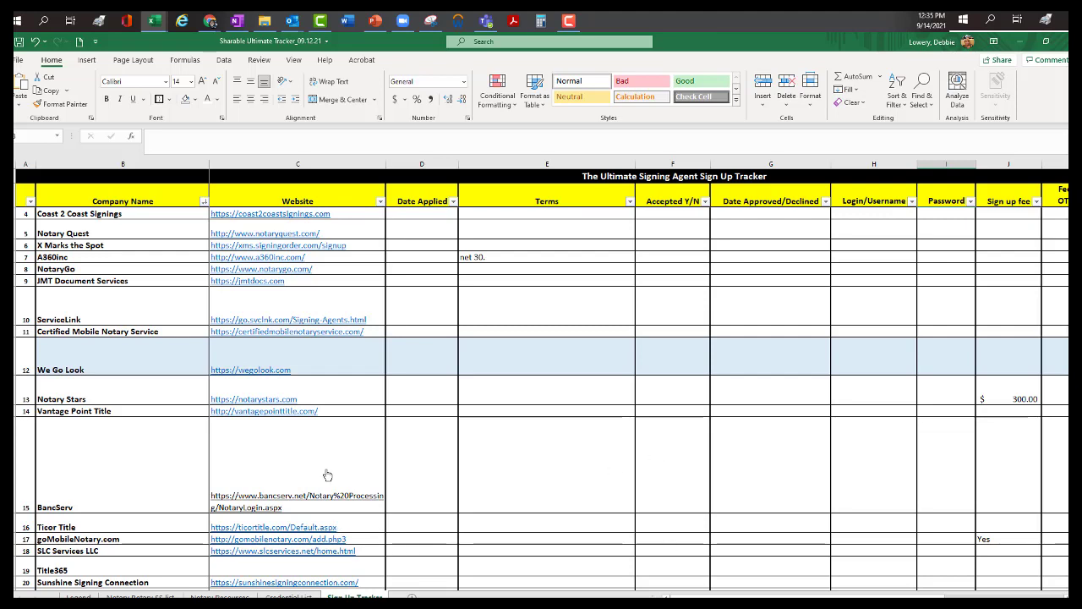
{"action": "scroll", "coordinate": [350, 461], "scroll_direction": "down", "scroll_amount": 2}
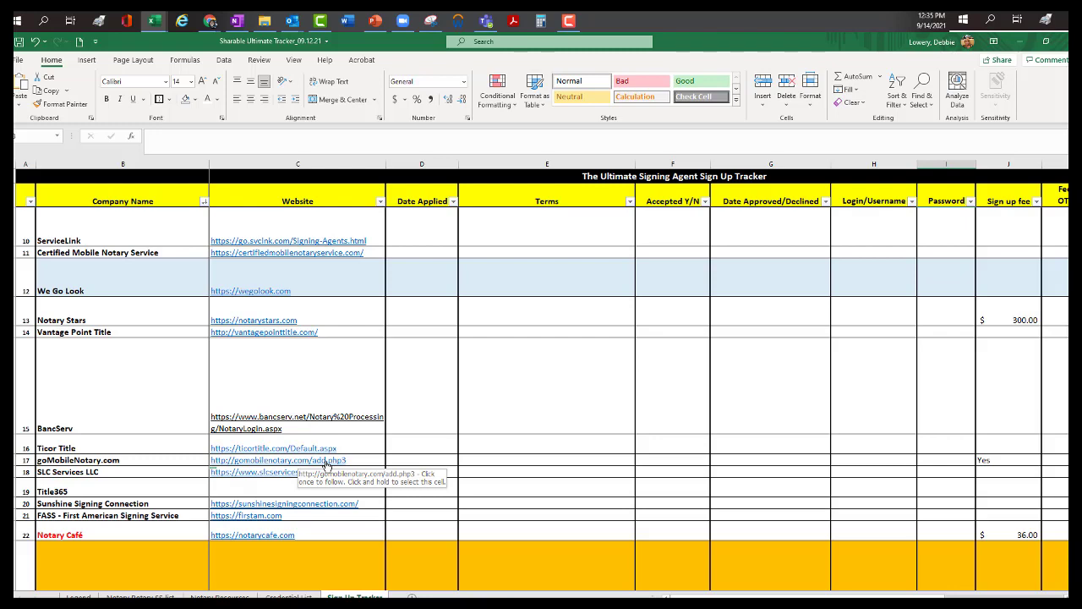
{"action": "scroll", "coordinate": [345, 386], "scroll_direction": "down", "scroll_amount": 1}
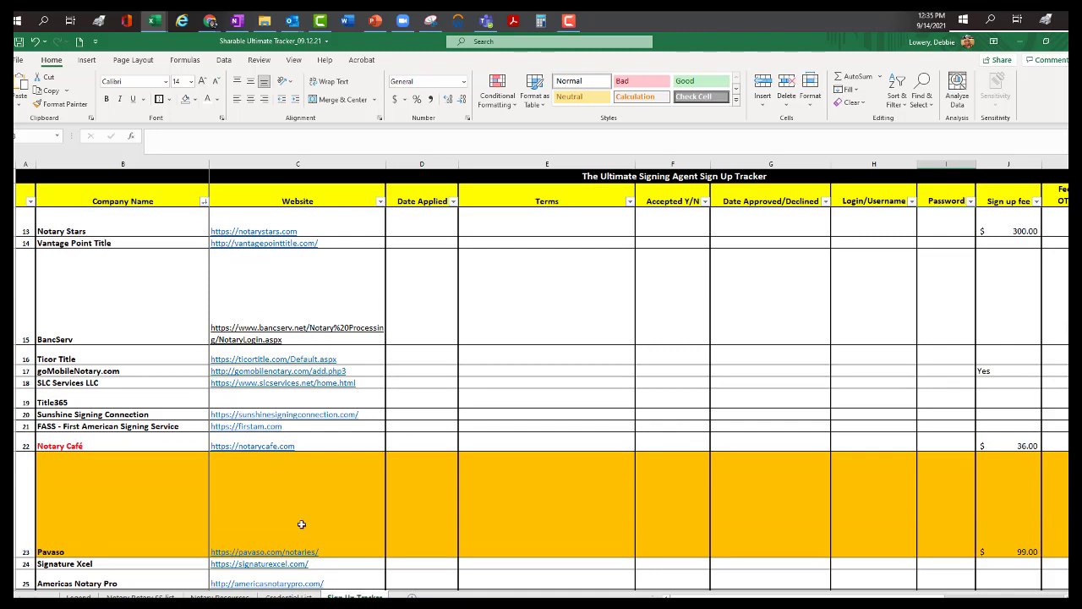
{"action": "scroll", "coordinate": [608, 321], "scroll_direction": "down", "scroll_amount": 6}
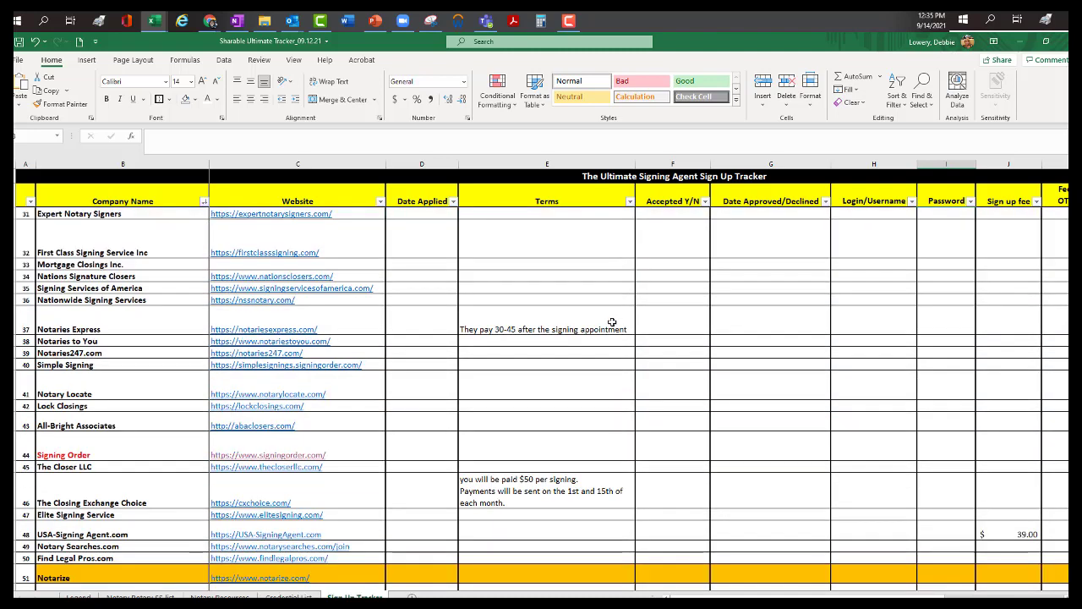
{"action": "scroll", "coordinate": [375, 405], "scroll_direction": "up", "scroll_amount": 1}
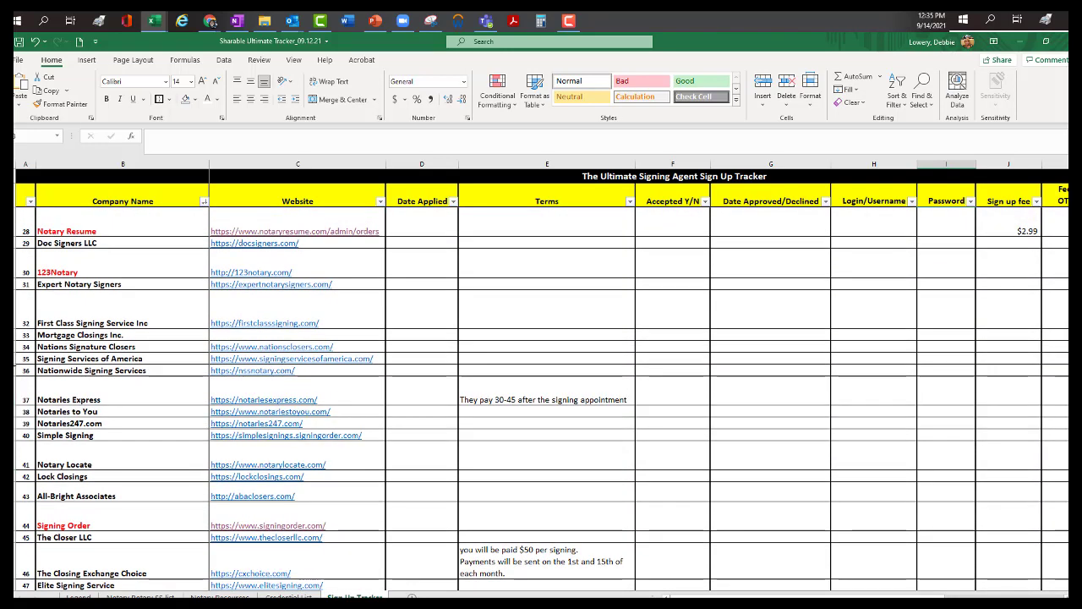
Step: Highlight the Signing Services of America and Negrete's Notary rows and inspect each one's Comments cell
{"action": "left_click", "coordinate": [56, 360]}
{"action": "scroll", "coordinate": [55, 361], "scroll_direction": "right", "scroll_amount": 3}
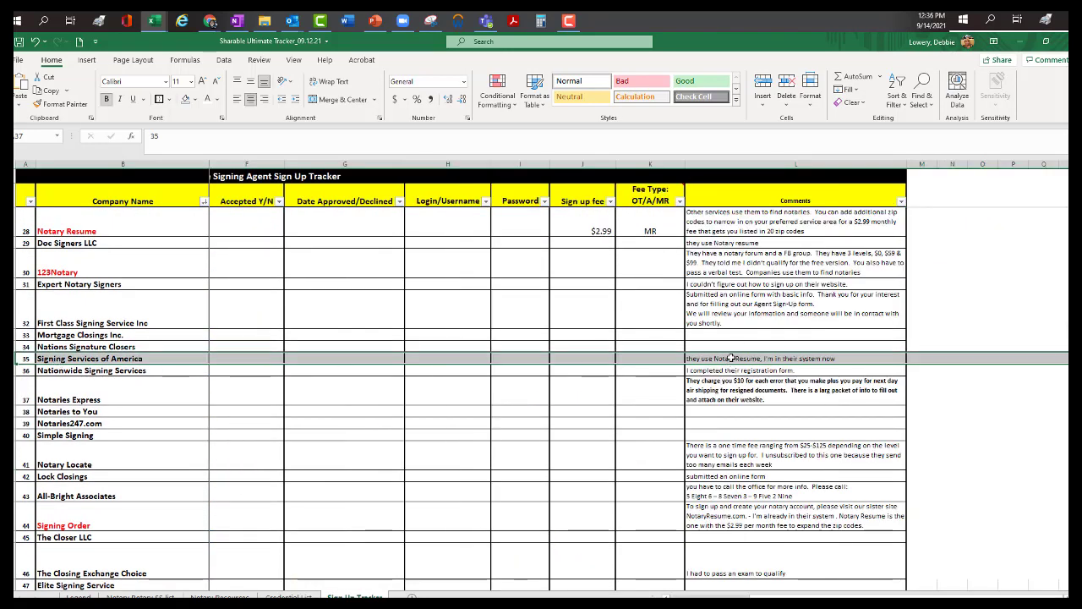
{"action": "left_click", "coordinate": [866, 358]}
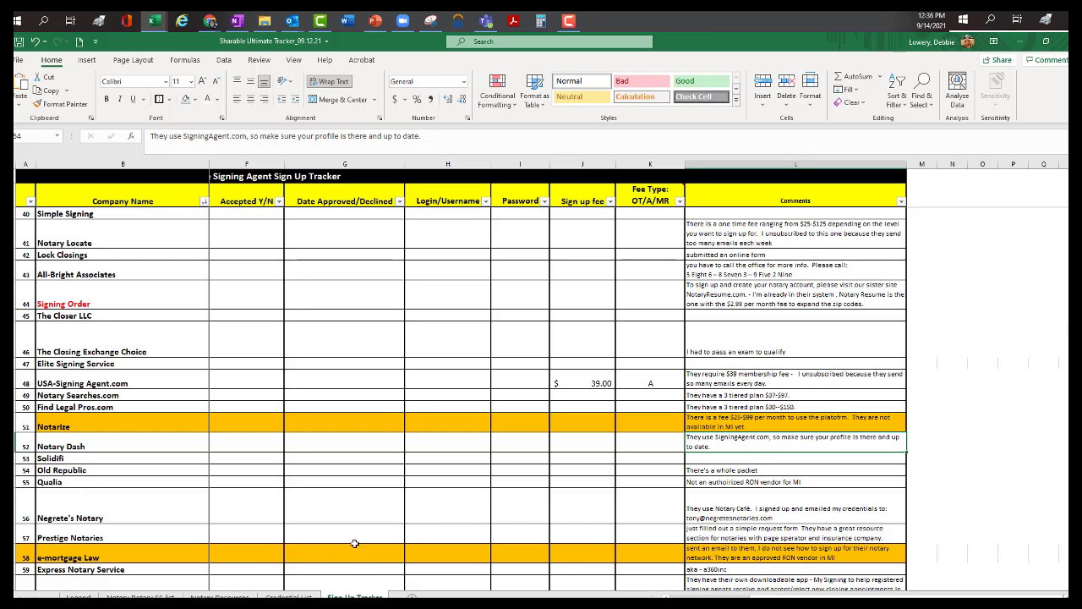
{"action": "left_click", "coordinate": [24, 508]}
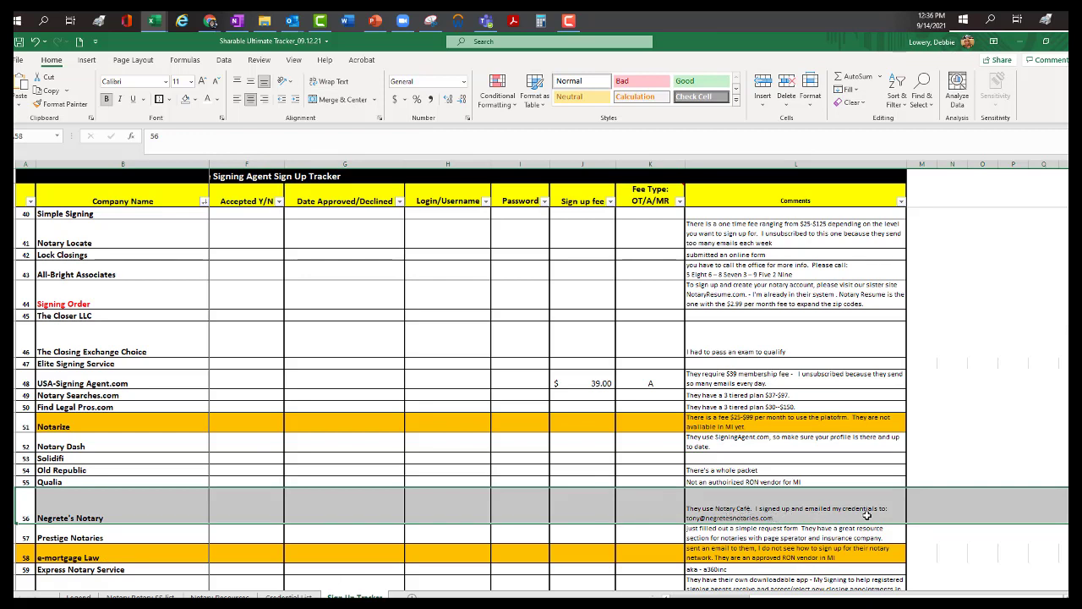
{"action": "left_click", "coordinate": [793, 516]}
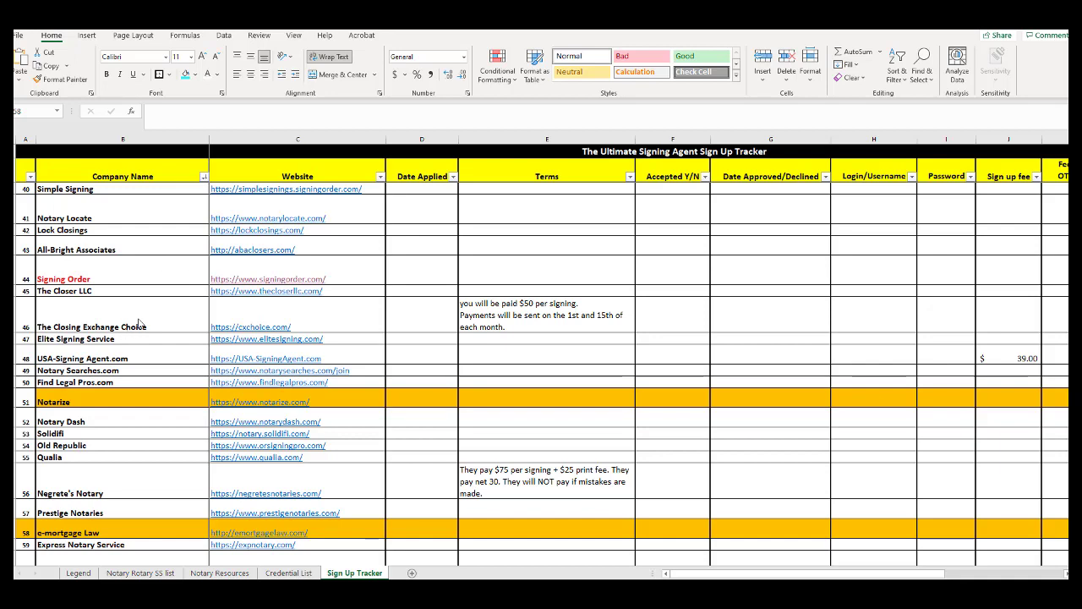
Step: Look through the comments of the companies further down the list and return to the Notary Resume row
{"action": "scroll", "coordinate": [119, 336], "scroll_direction": "down", "scroll_amount": 20}
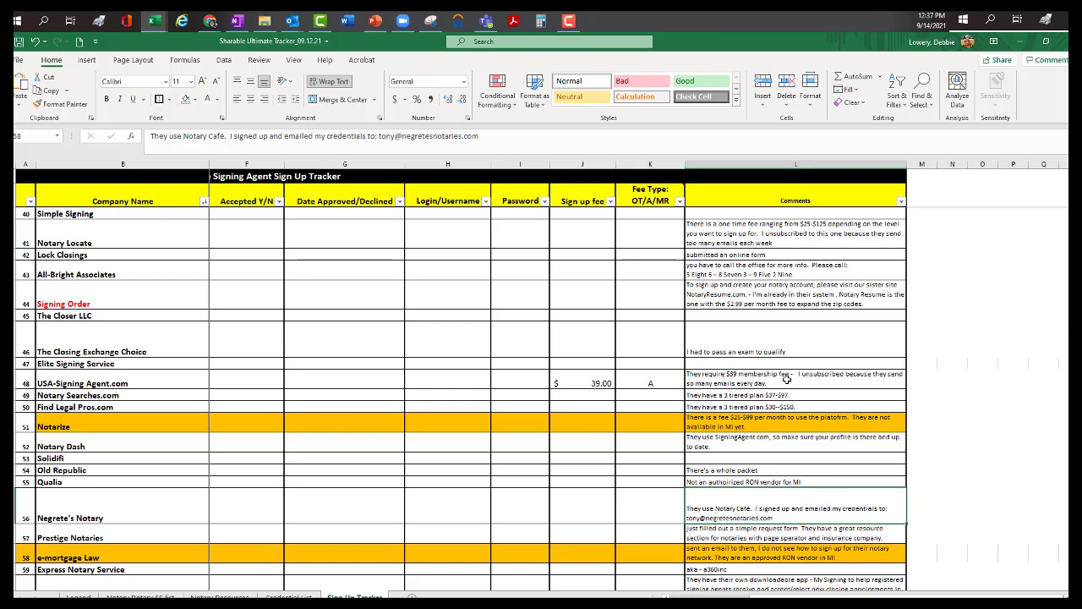
{"action": "scroll", "coordinate": [765, 457], "scroll_direction": "down", "scroll_amount": 1}
{"action": "scroll", "coordinate": [765, 454], "scroll_direction": "down", "scroll_amount": 5}
{"action": "scroll", "coordinate": [765, 454], "scroll_direction": "up", "scroll_amount": 9}
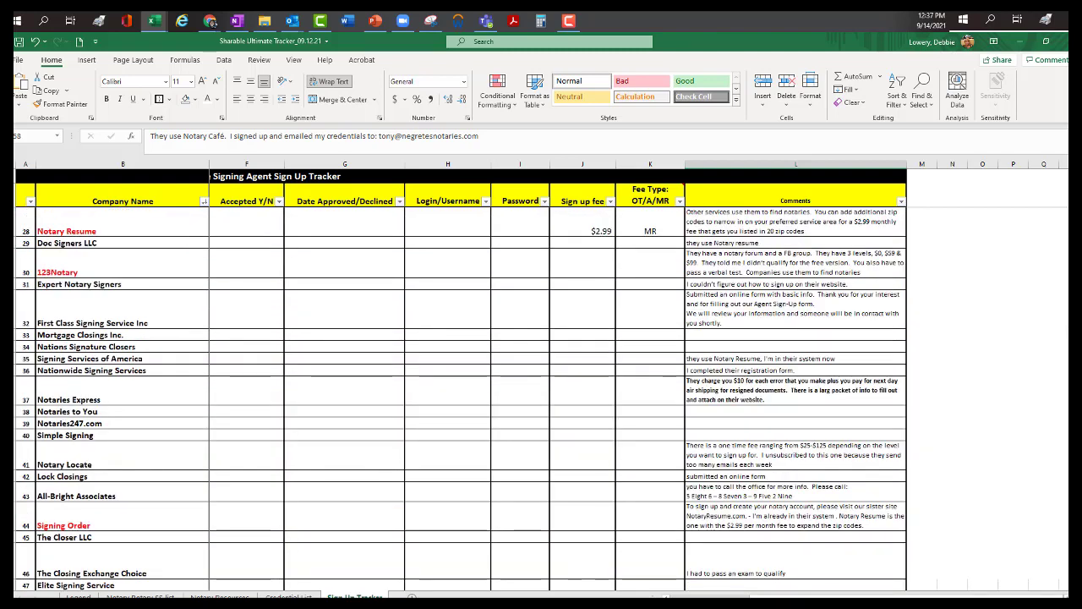